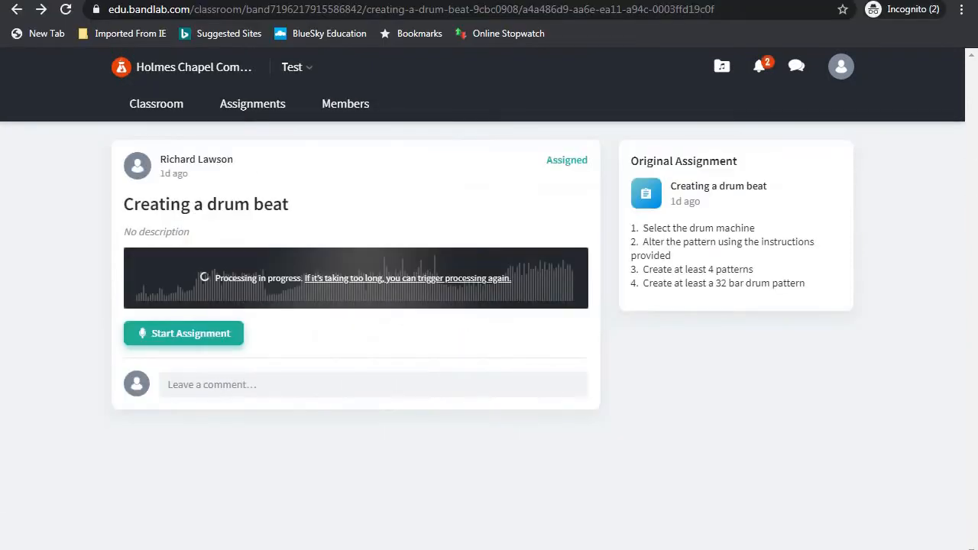
Start the Creating a drum beat assignment from the teacher's assignment template
left_click(195, 336)
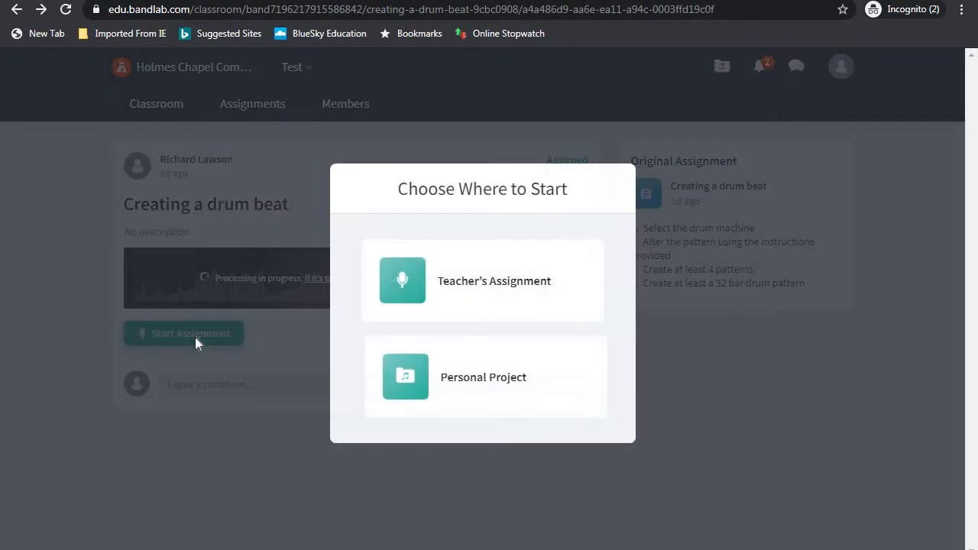
left_click(459, 288)
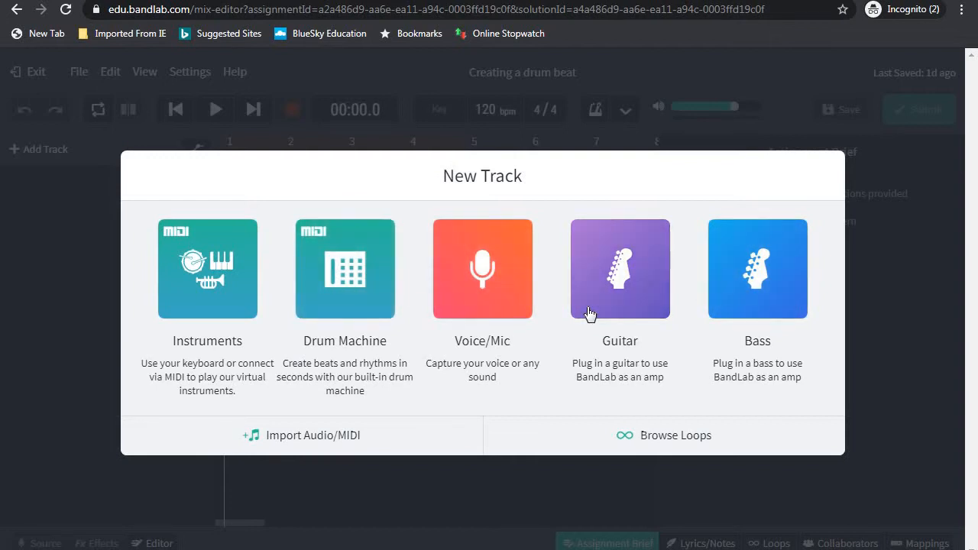
Add a Drum Machine track, then view the BandLab 2 Making a Beat instructions in 7x4 Music
left_click(339, 285)
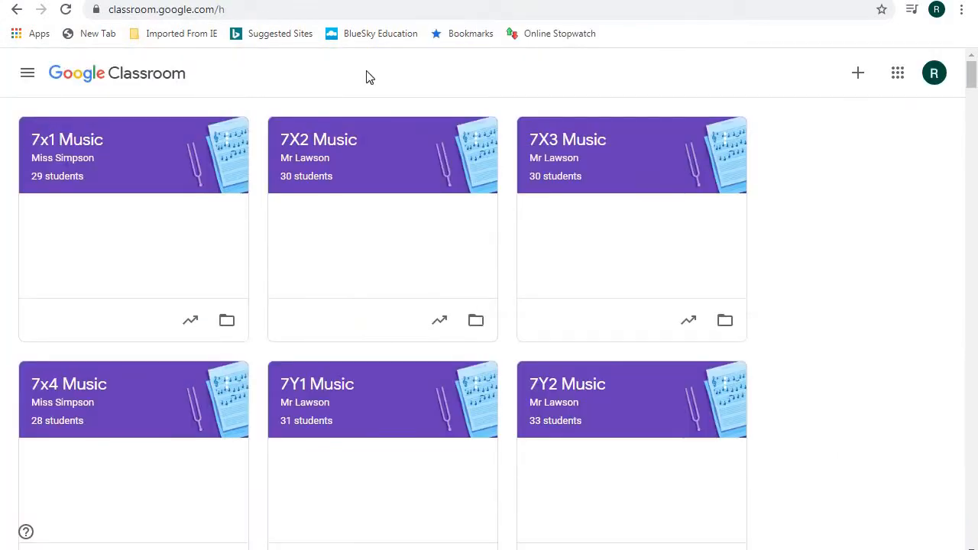
left_click(78, 390)
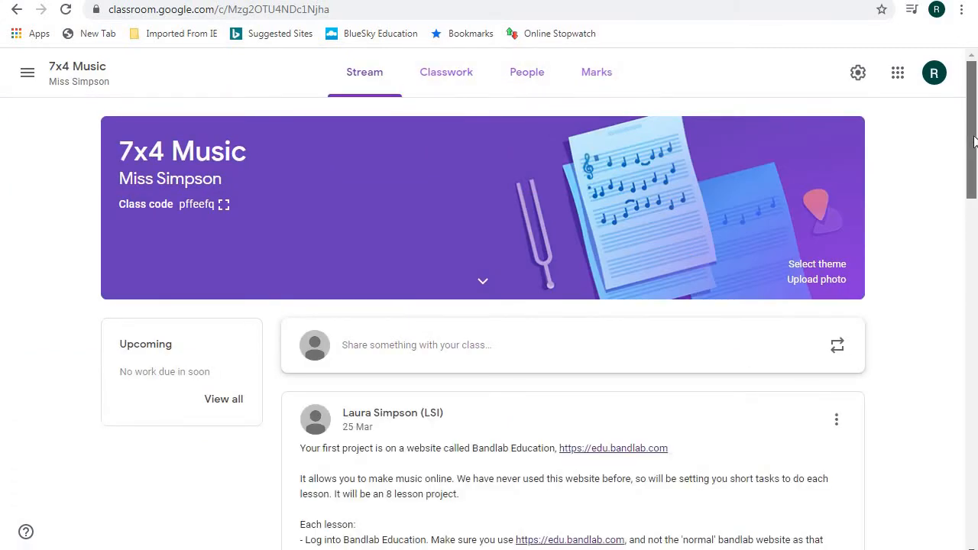
left_click_drag(974, 140, 973, 405)
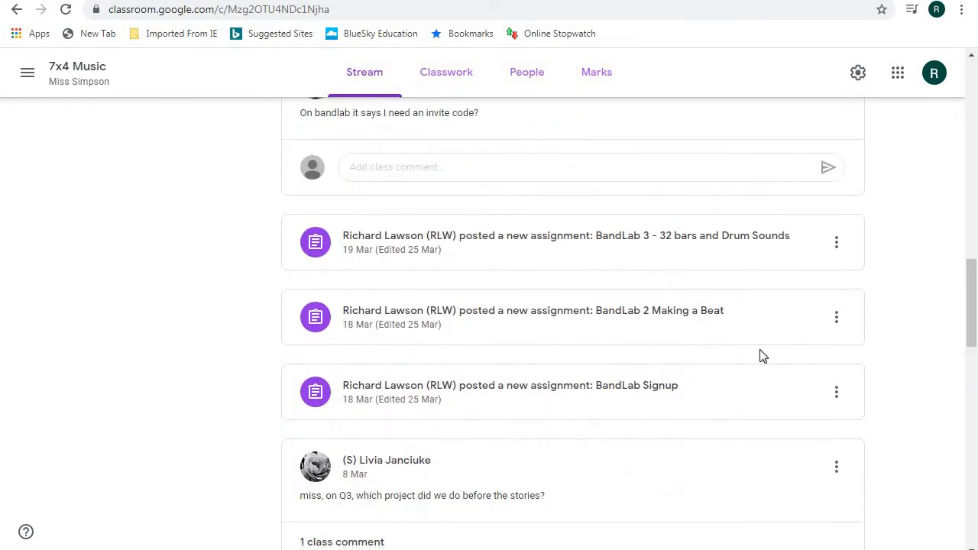
left_click(625, 324)
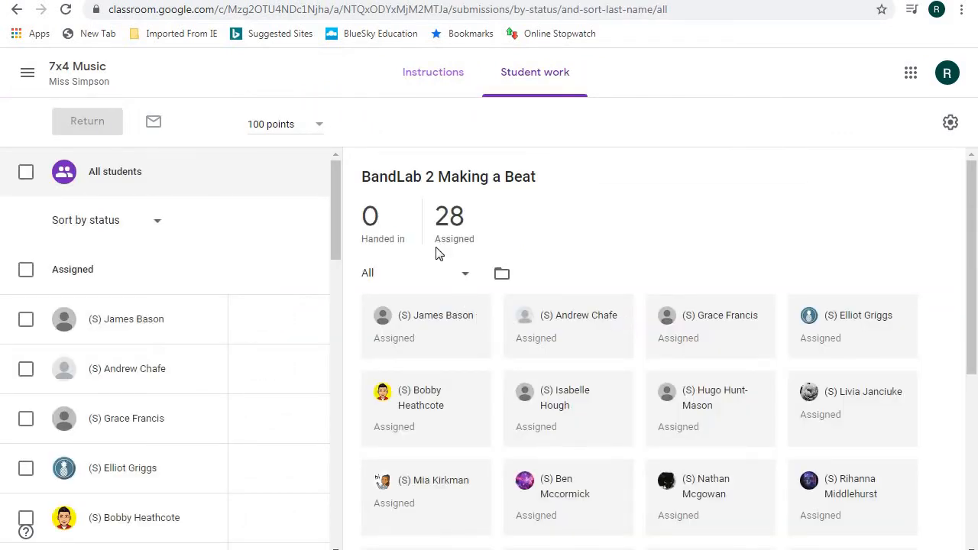
left_click(430, 81)
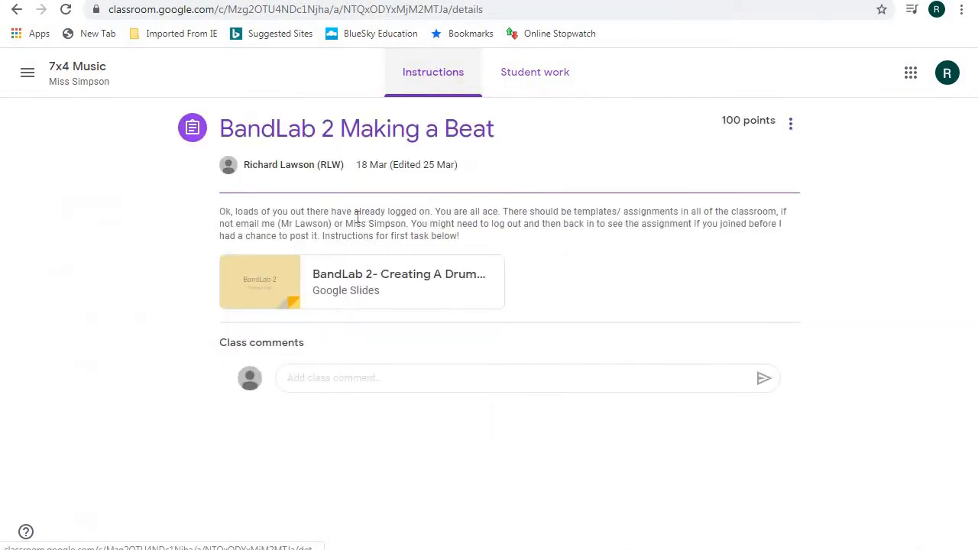
Open the attached Creating A Drumbeat slides, then return to the BandLab mix editor window
left_click(356, 279)
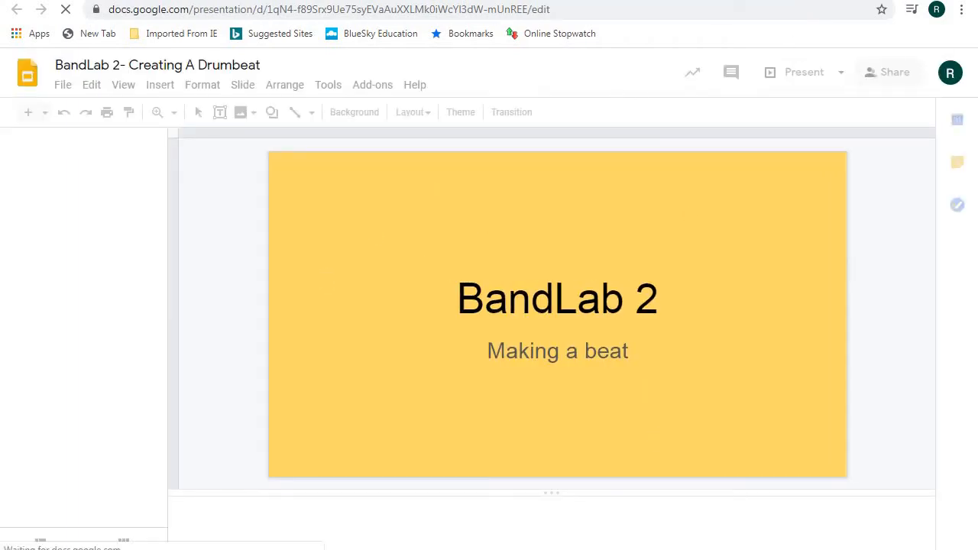
mouse_move(625, 549)
left_click(625, 513)
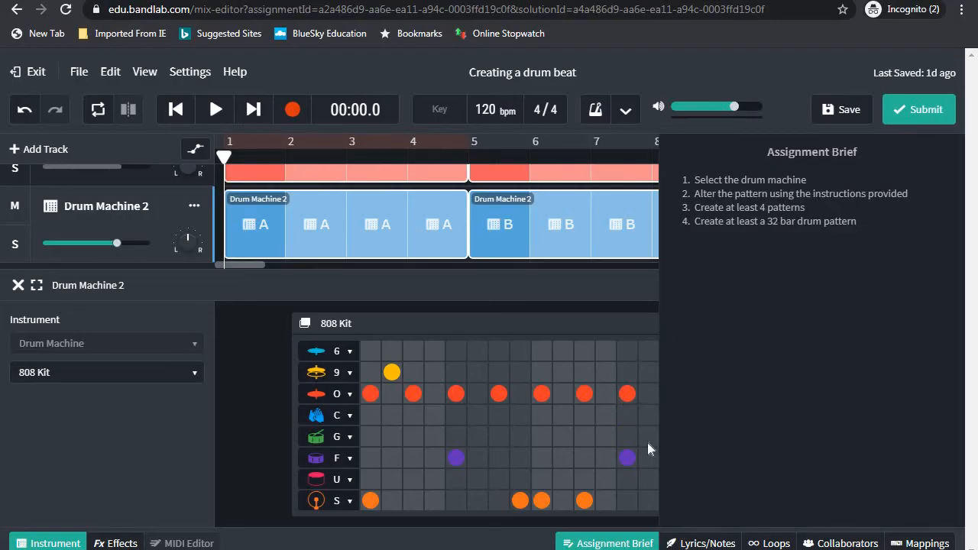
Hide the assignment brief and instrument panels, then delete the Drum Machine 2 track
left_click(596, 543)
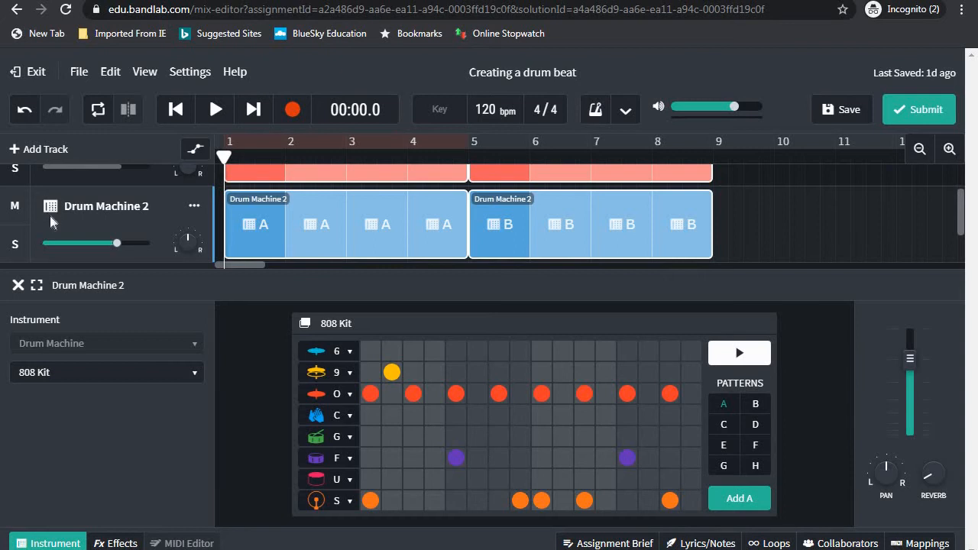
left_click(19, 285)
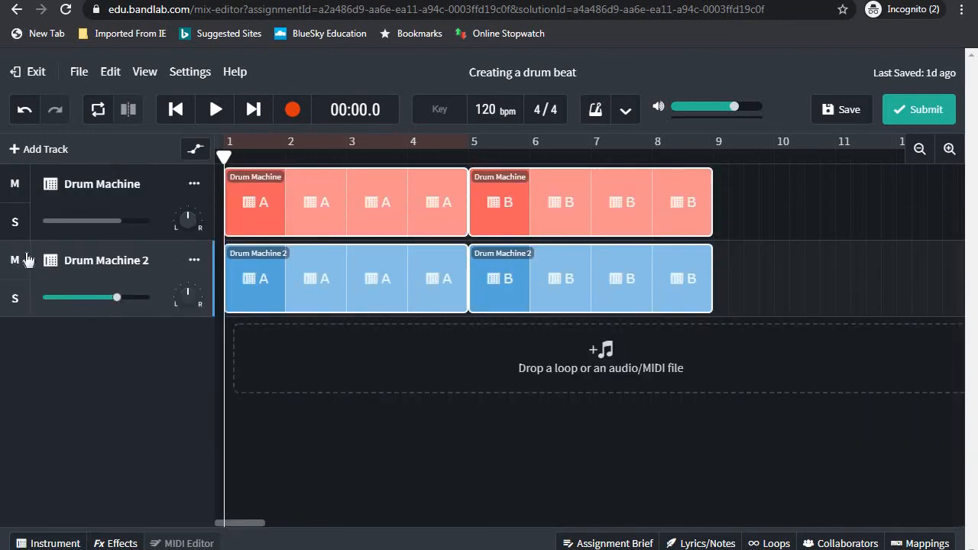
left_click(194, 261)
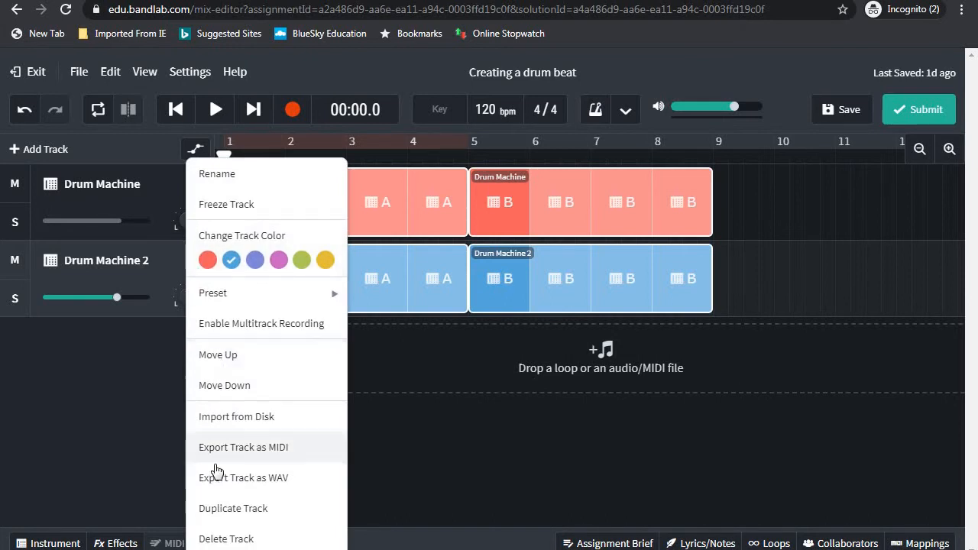
left_click(224, 539)
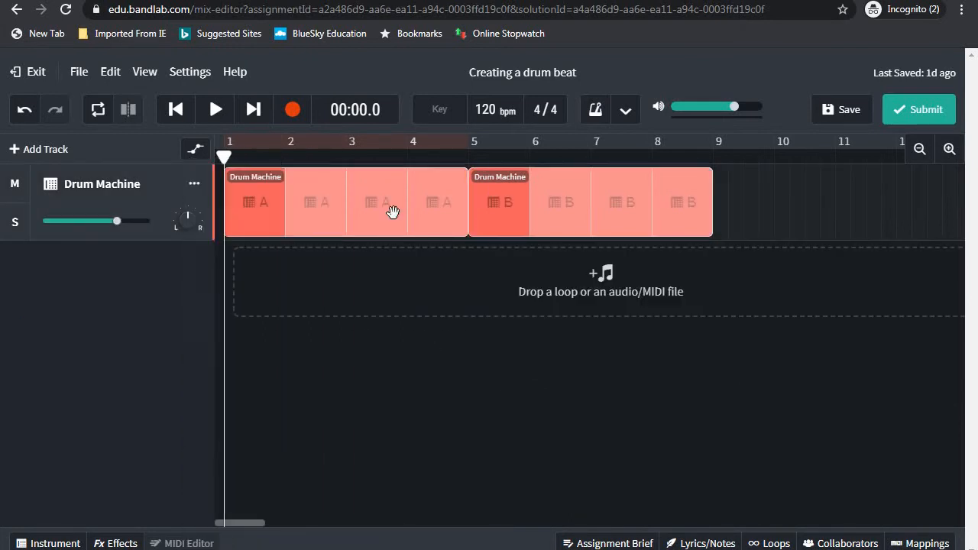
Open the Drum Machine's 808 Kit grid and play the pattern A–B arrangement, then stop
left_click(48, 191)
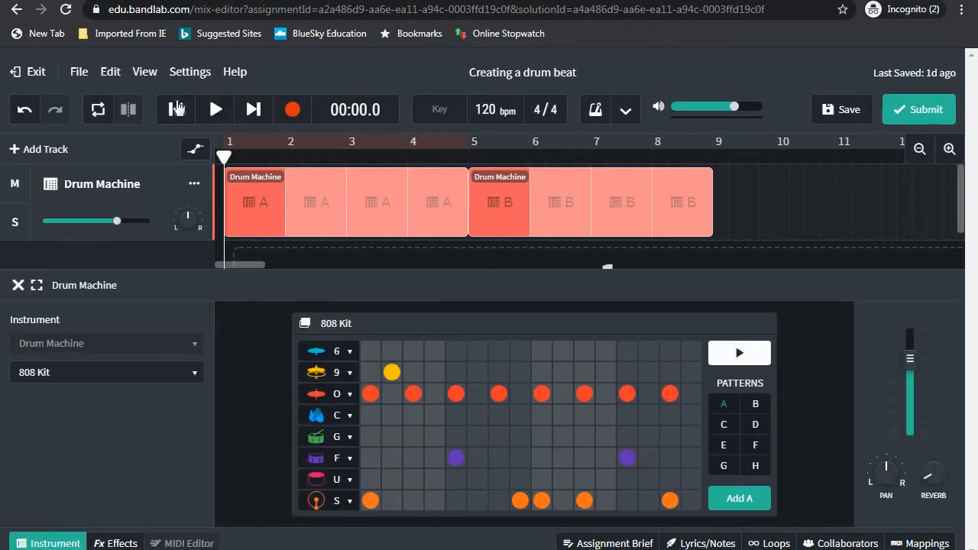
left_click(214, 112)
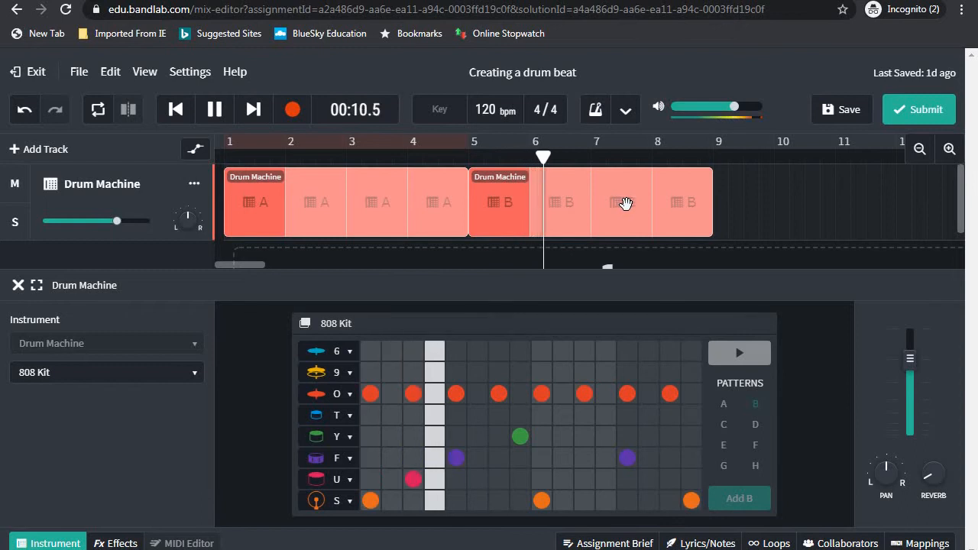
left_click(214, 111)
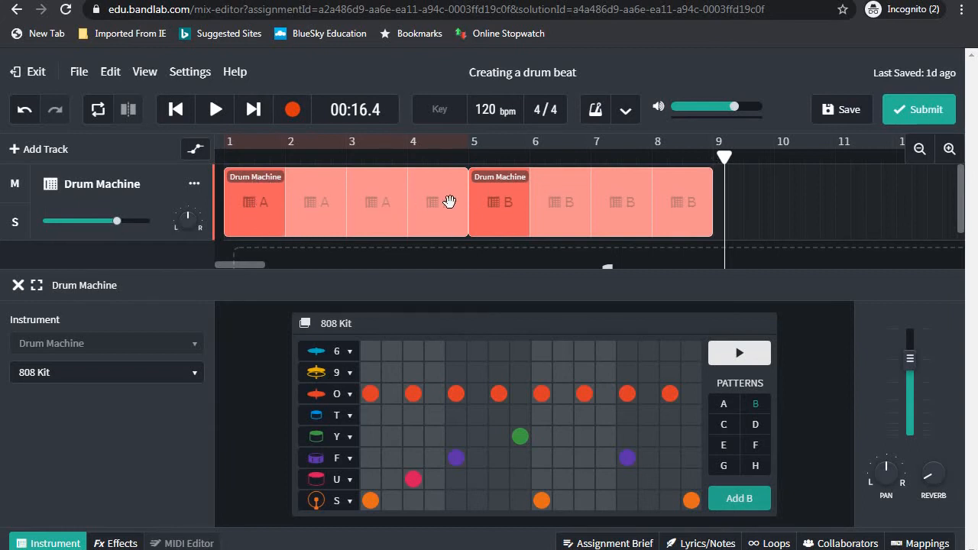
Rework pattern A's S row: add hits at step 5 and near the end, remove steps 8, 11, 15
left_click(722, 404)
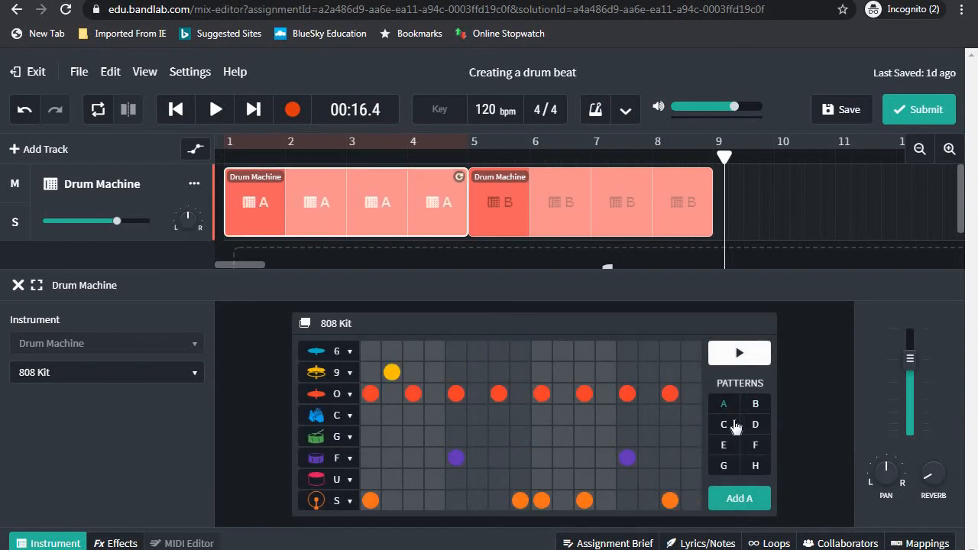
left_click(756, 405)
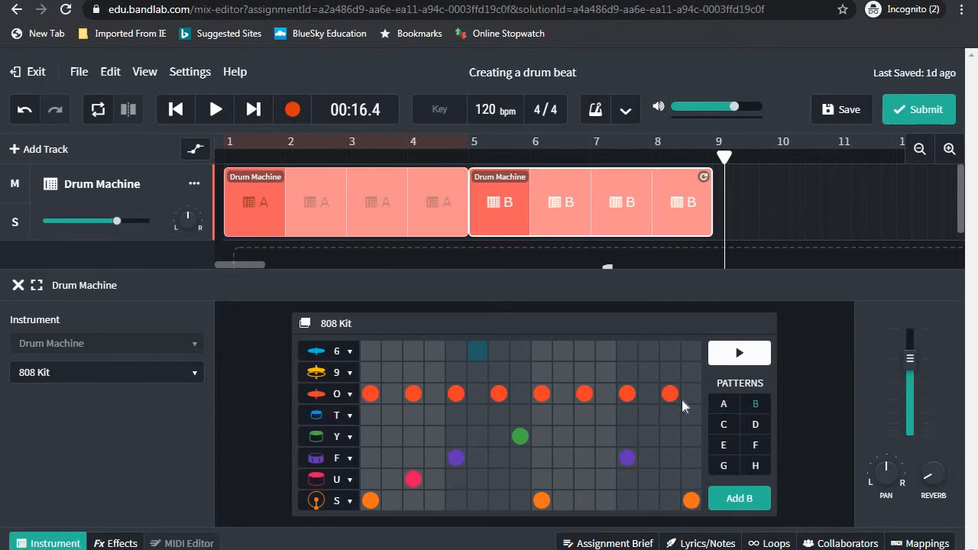
left_click(725, 407)
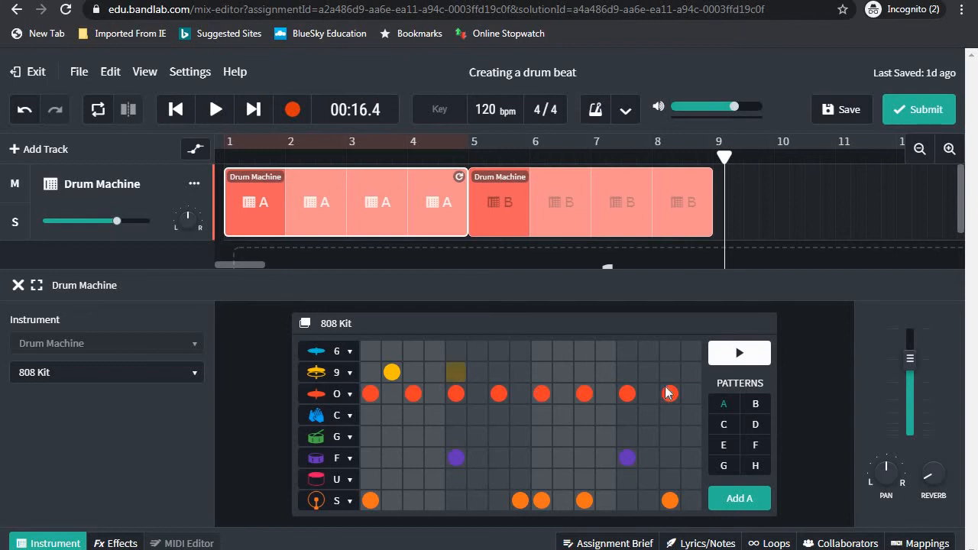
left_click(460, 502)
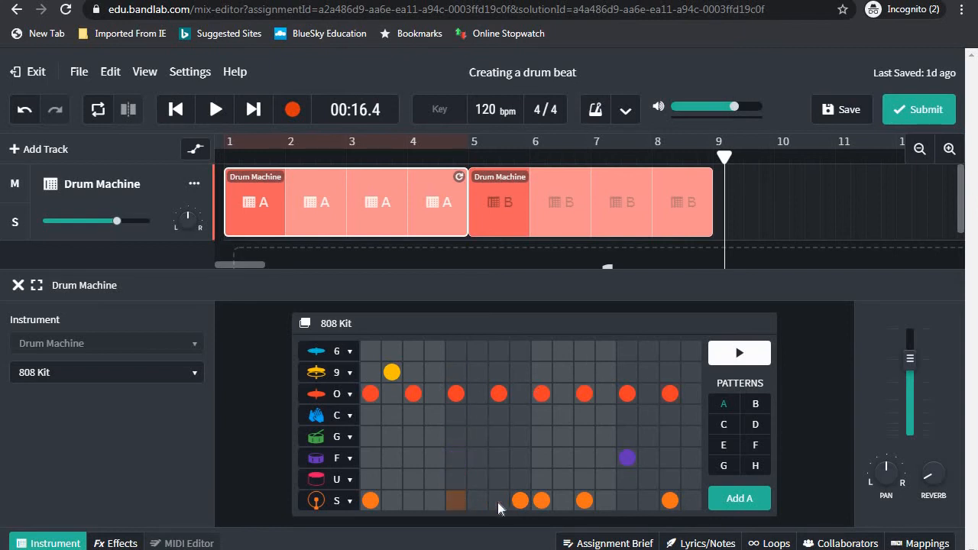
left_click(521, 501)
left_click(585, 501)
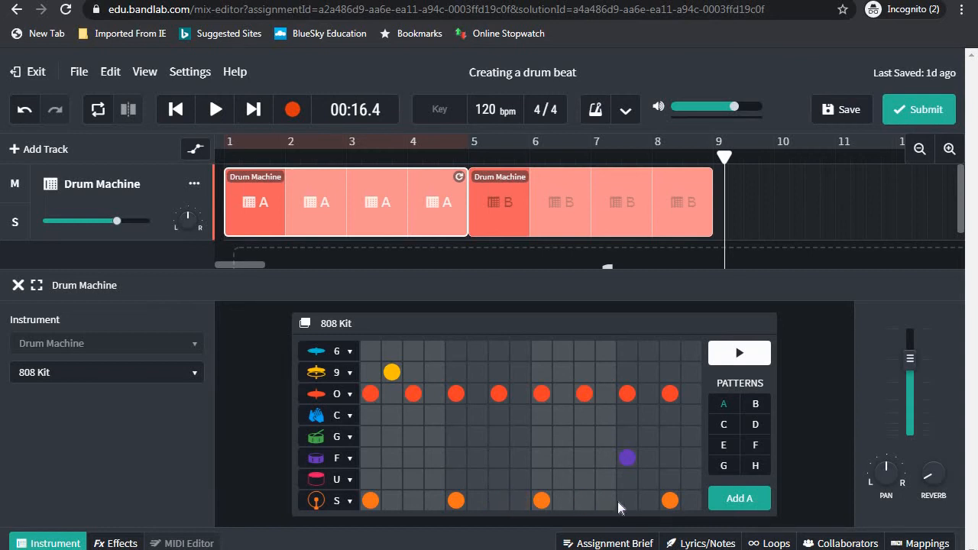
left_click(669, 501)
left_click(625, 501)
Add two F-row hits and remove the 9-row hit in pattern A, then preview it
left_click(490, 458)
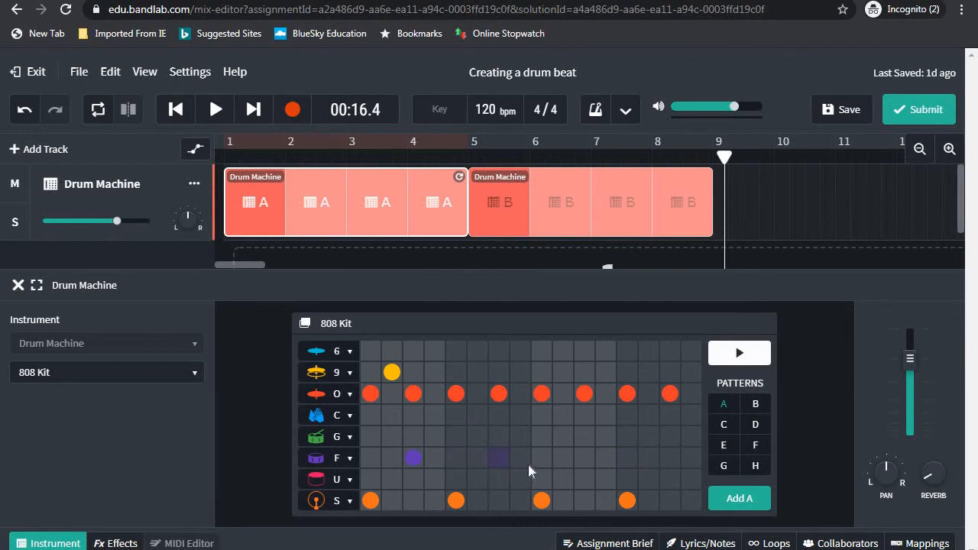
left_click(644, 458)
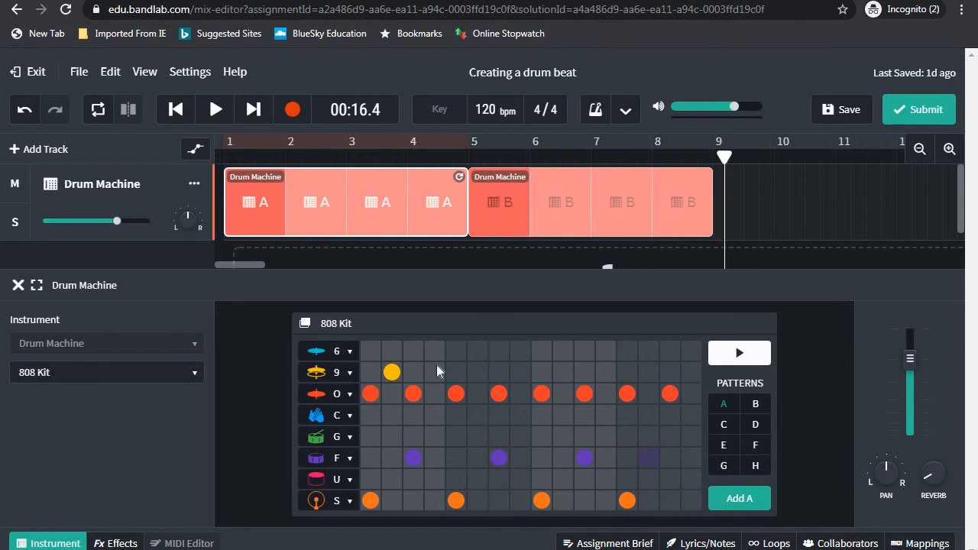
left_click(393, 372)
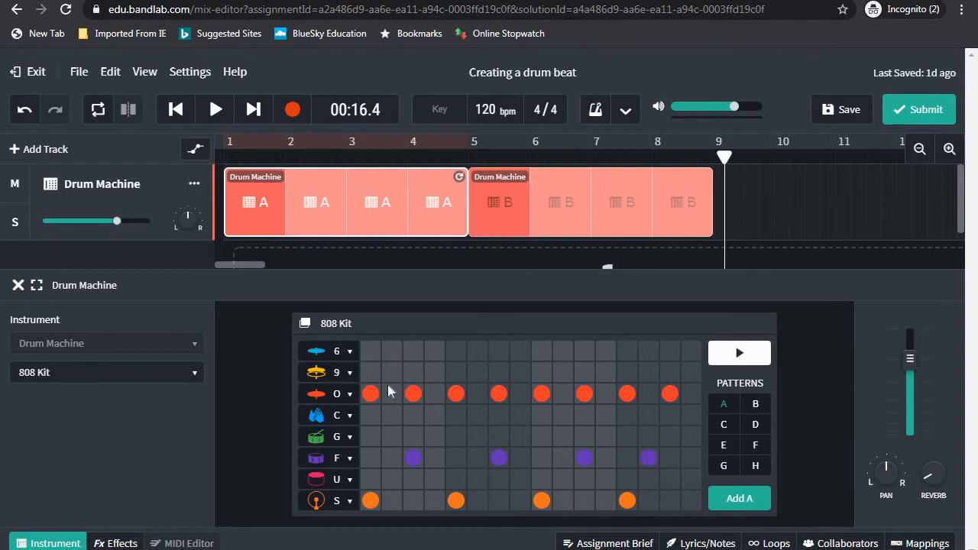
left_click(738, 354)
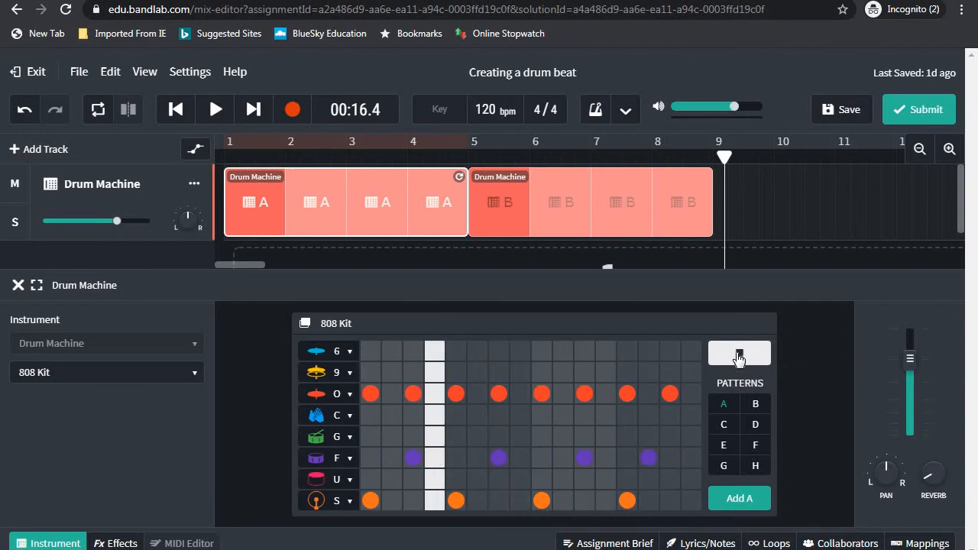
left_click(738, 355)
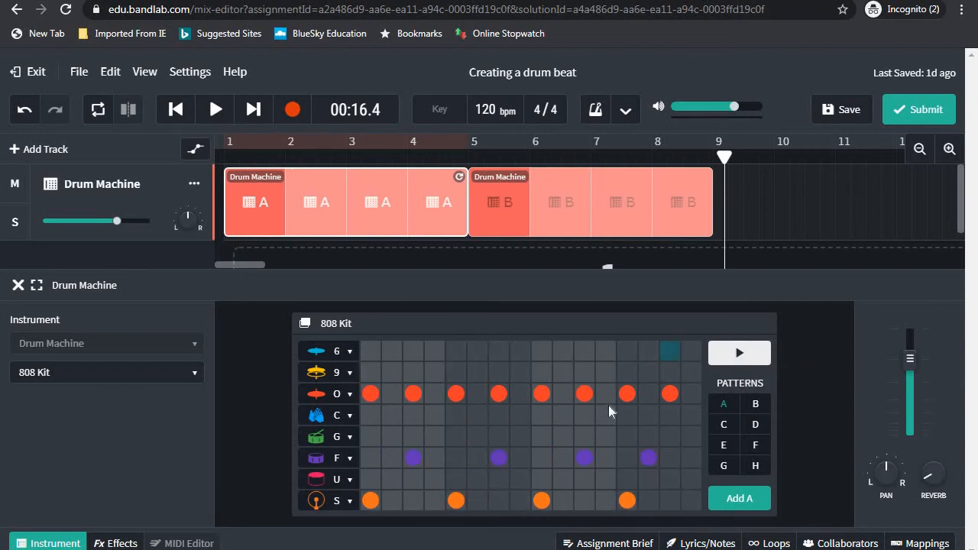
Fill pattern B: F hits at steps 4 and 12, 9 hits at 2, 6, 8, three late O hits
left_click(756, 407)
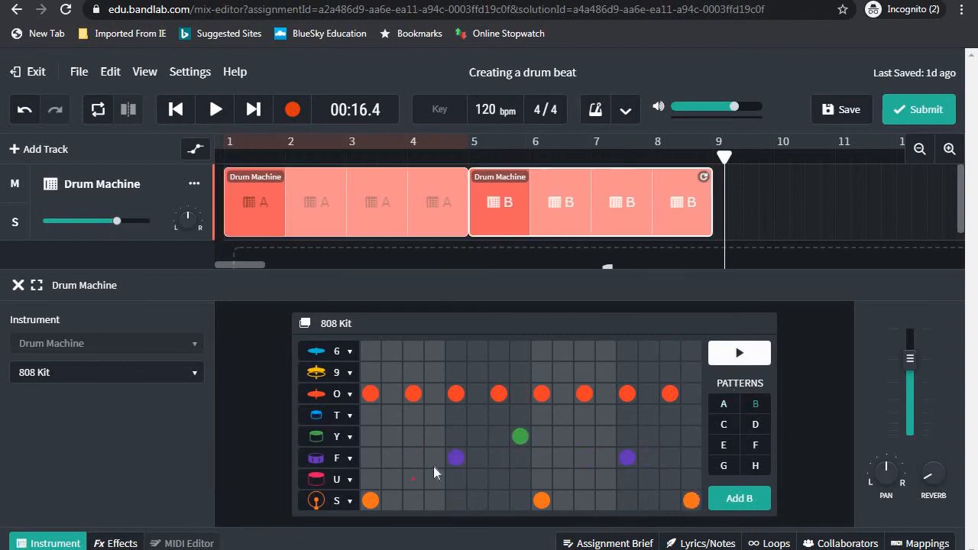
left_click(434, 458)
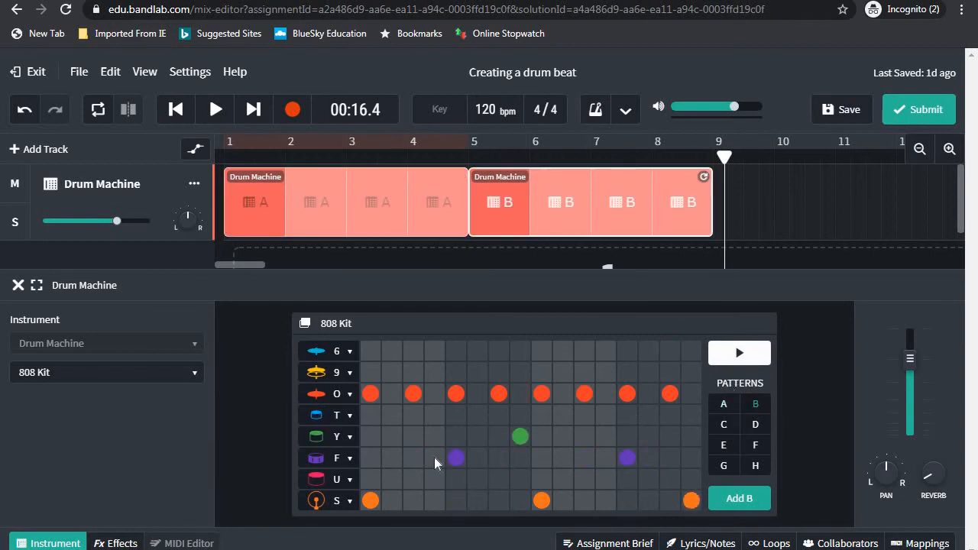
left_click(601, 457)
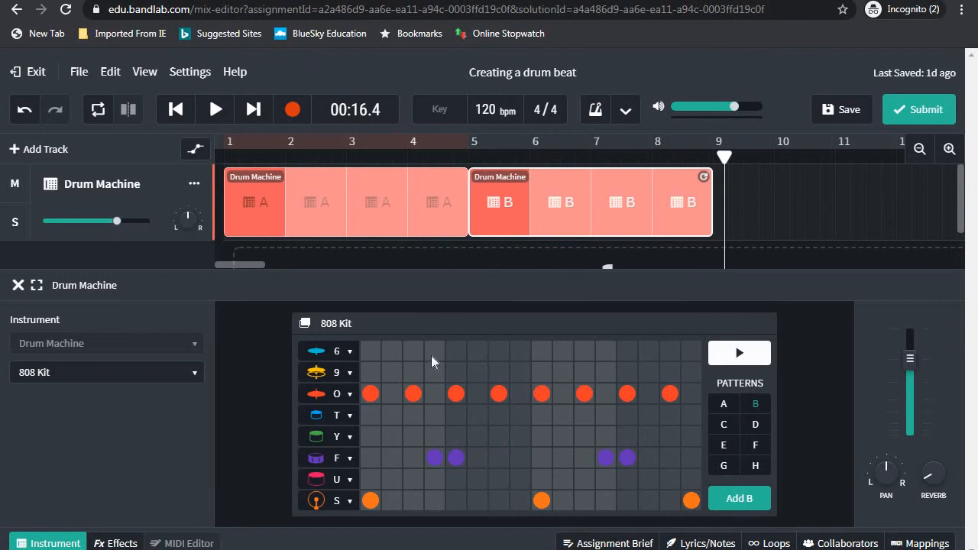
left_click(393, 370)
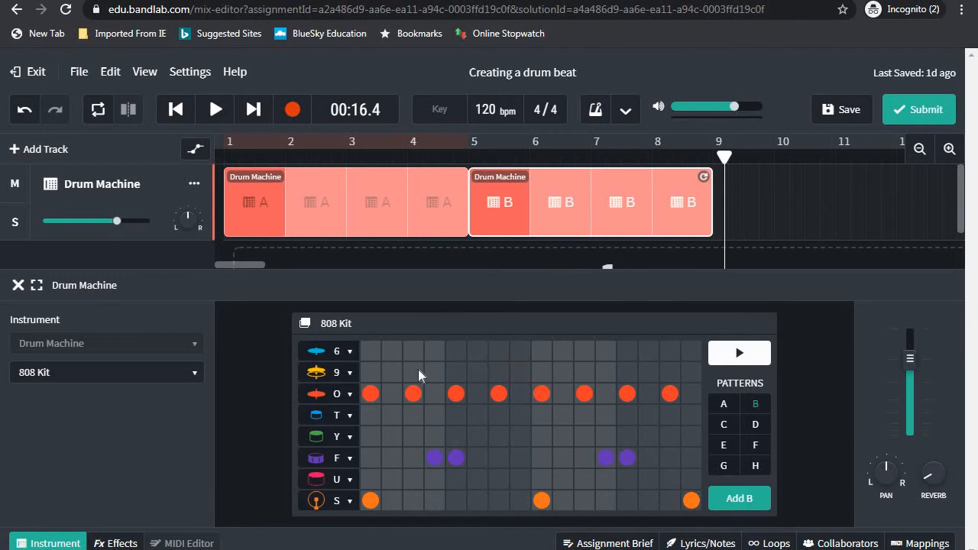
left_click(477, 372)
left_click(519, 372)
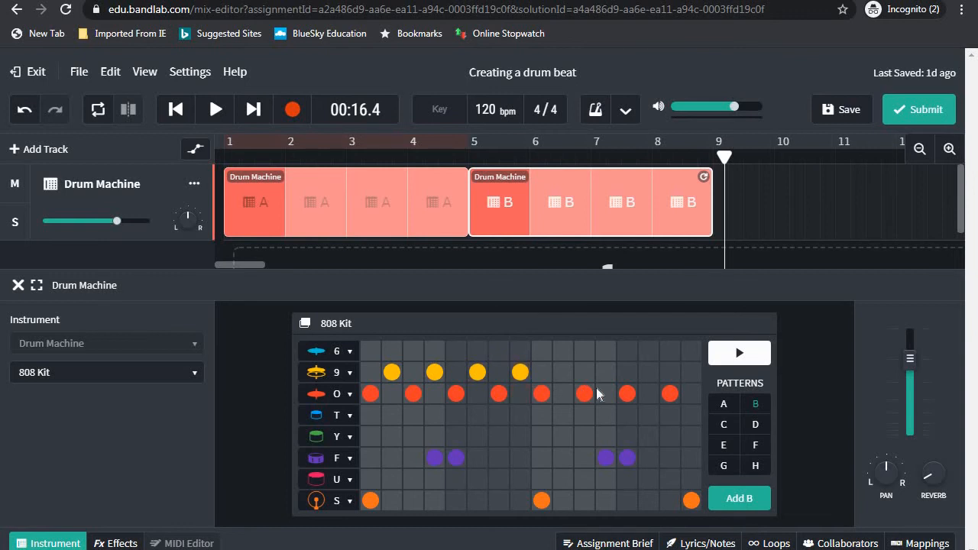
left_click(647, 394)
left_click(633, 394)
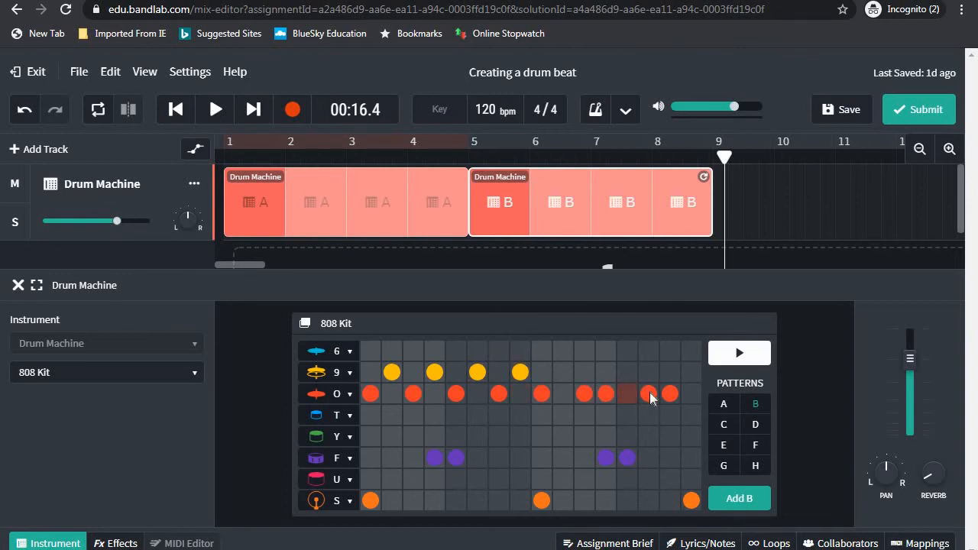
left_click(692, 394)
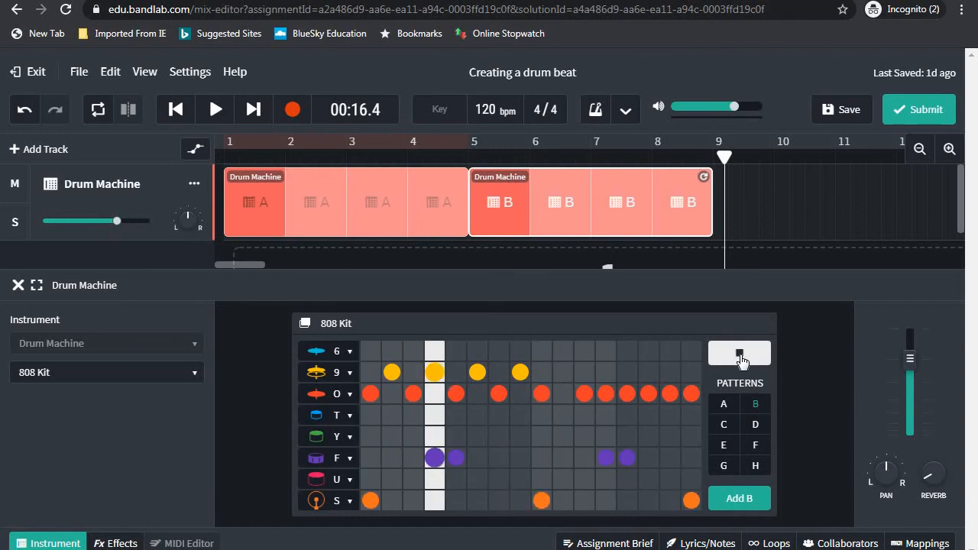
Stop the pattern preview and keep the B clips snapped right after A at bar 5
left_click(739, 353)
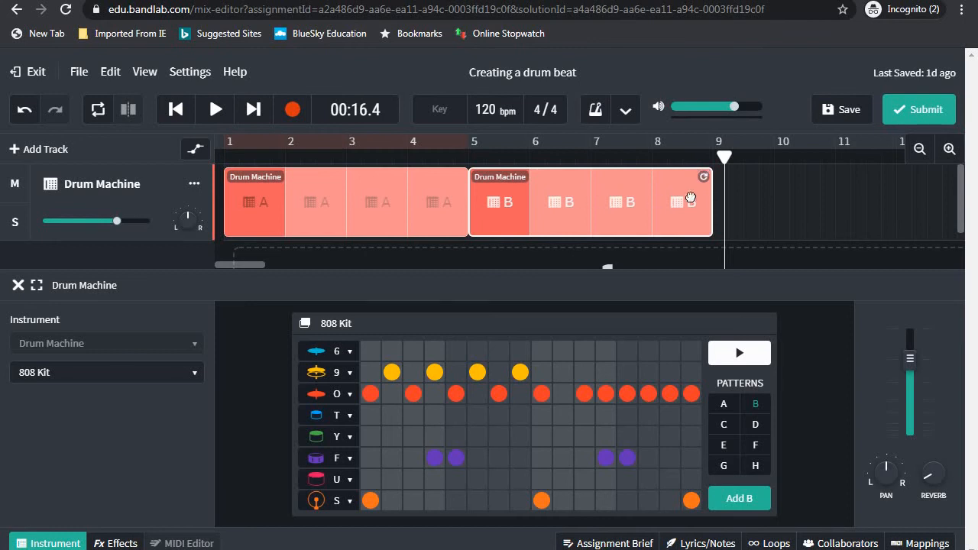
left_click_drag(711, 202, 584, 212)
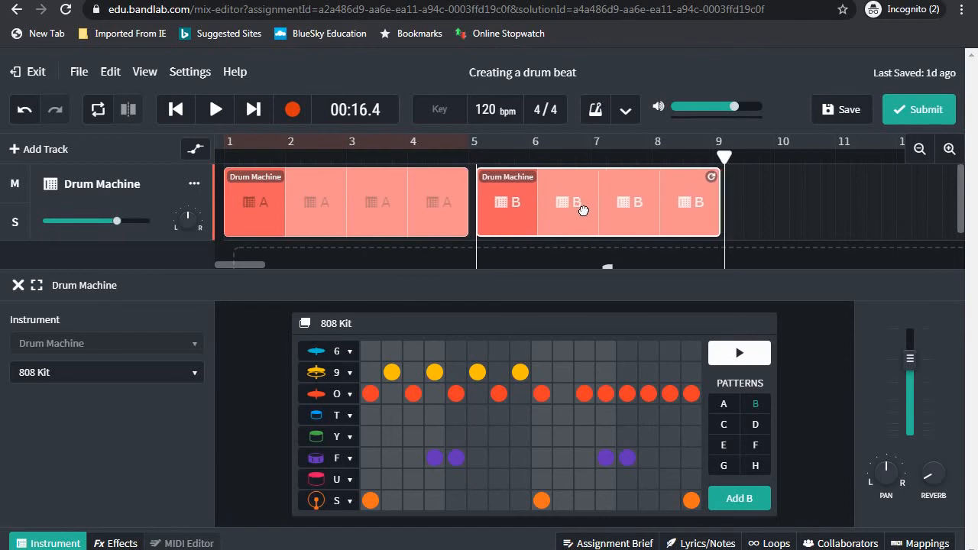
left_click_drag(580, 213, 578, 214)
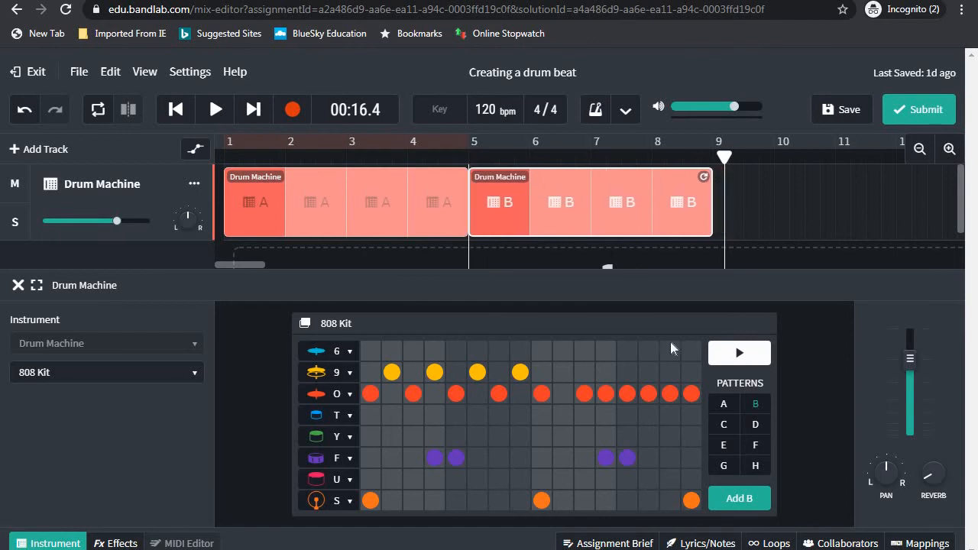
Create pattern C with T hits at steps 3 and 7 and O hits at 5, 9, 13
left_click(722, 426)
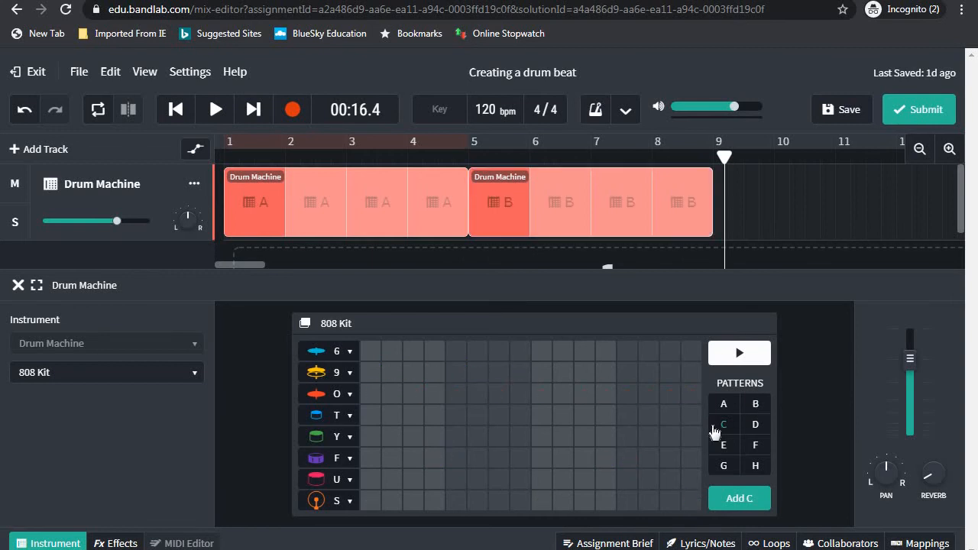
left_click(413, 414)
left_click(454, 394)
left_click(498, 415)
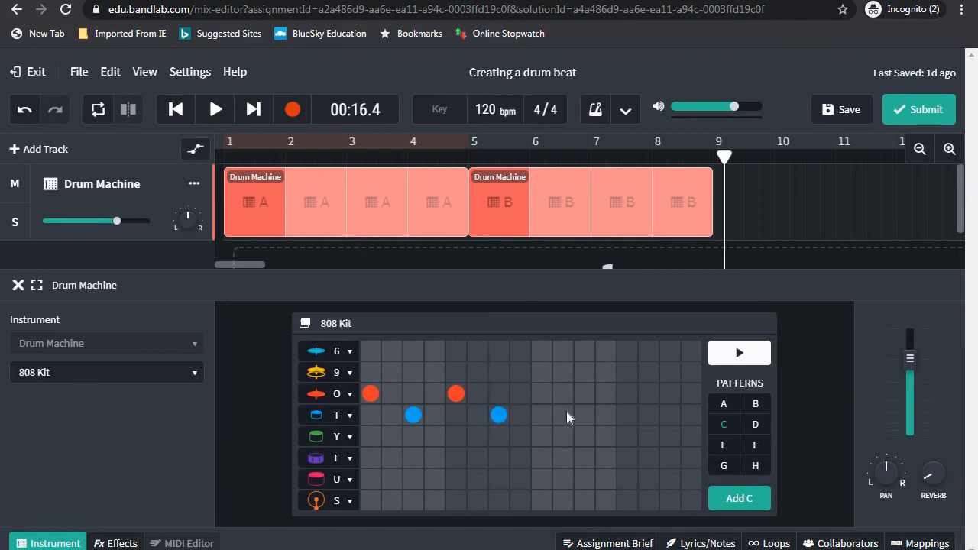
left_click(541, 393)
left_click(625, 393)
Add a pattern C clip after the B clips at bar 9 and return the playhead to the start
left_click(732, 500)
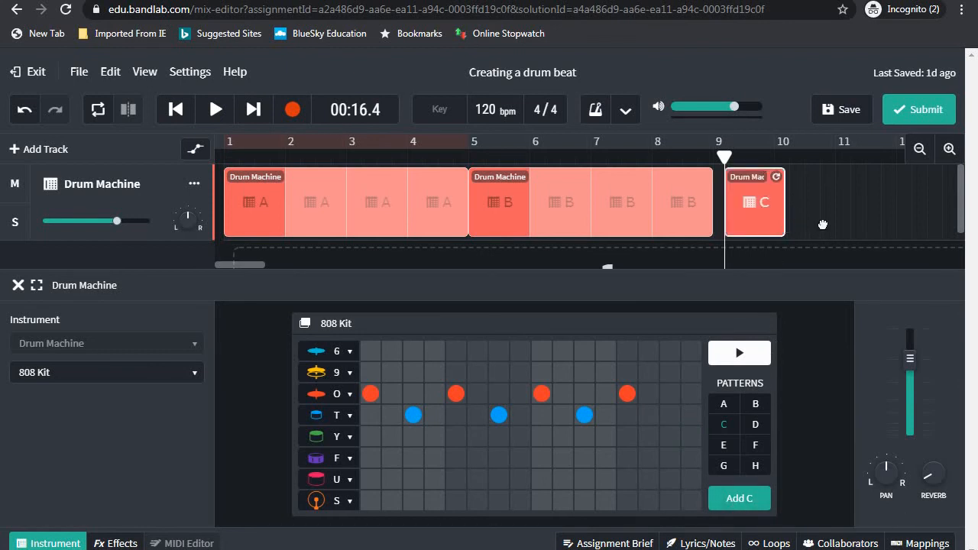
left_click_drag(823, 224, 780, 225)
left_click(176, 109)
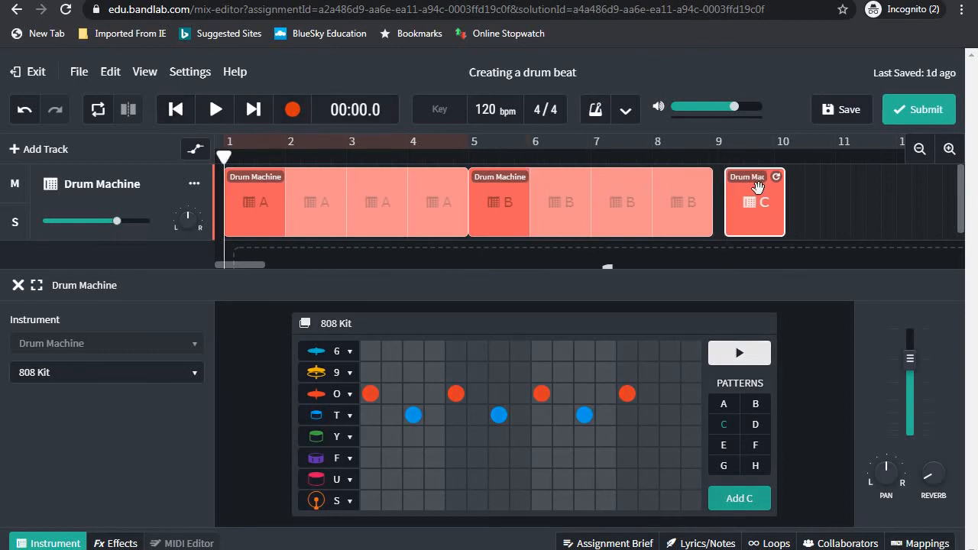
Snap the C clip against B, place a pattern A clip after C, and zoom the timeline out twice
left_click_drag(742, 191, 773, 212)
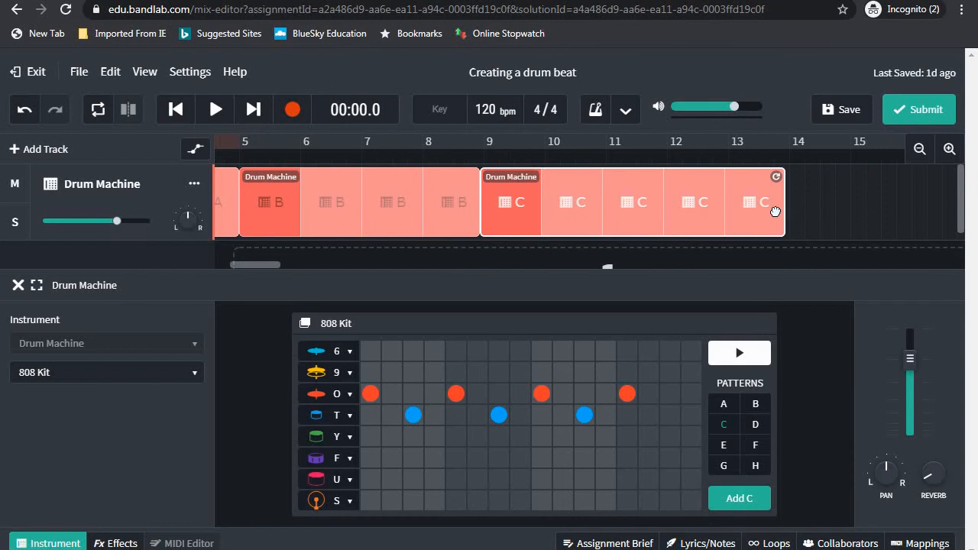
left_click(731, 404)
left_click_drag(737, 497, 799, 200)
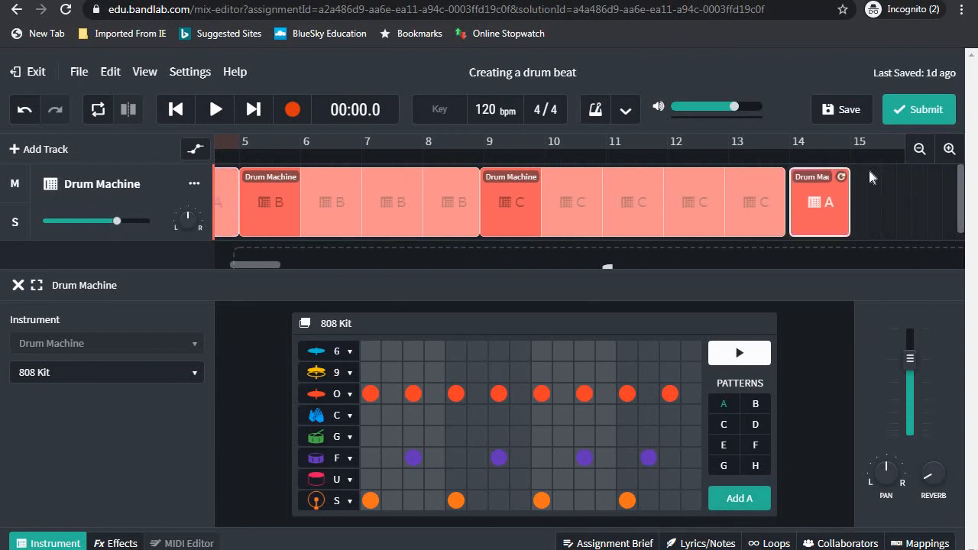
left_click(918, 150)
left_click(918, 150)
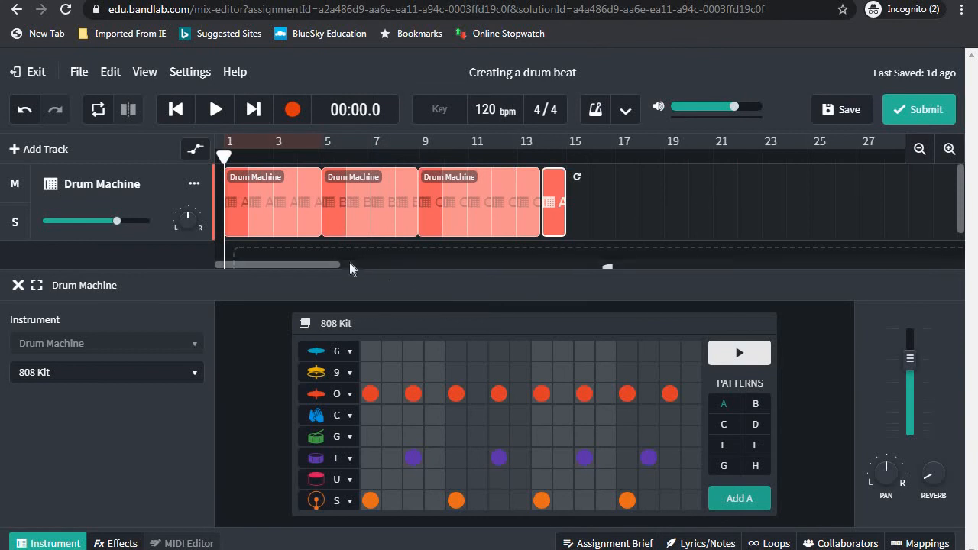
left_click_drag(322, 264, 374, 267)
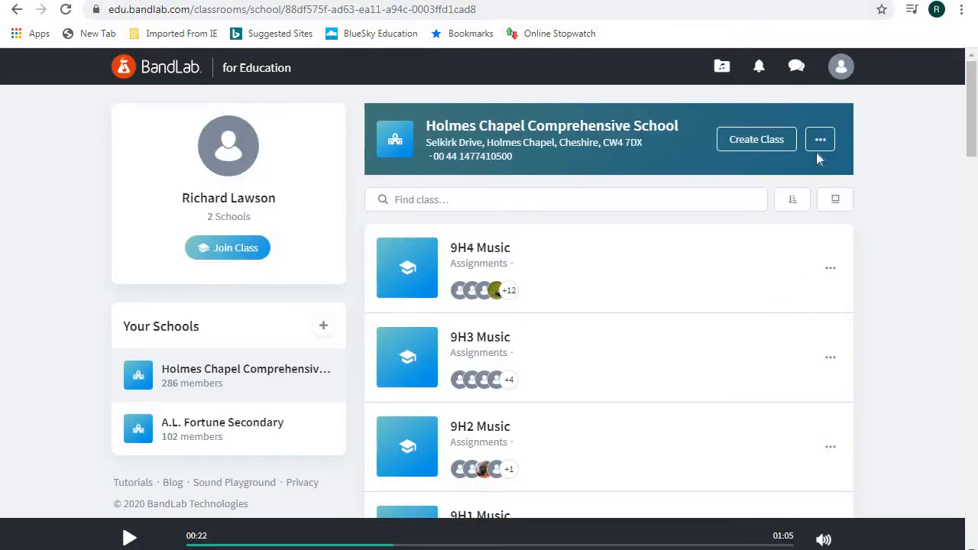
Open 8H2 Music's Creating a drum beat assignment and scroll its progress, 3 of 16 students
left_click_drag(971, 137, 972, 281)
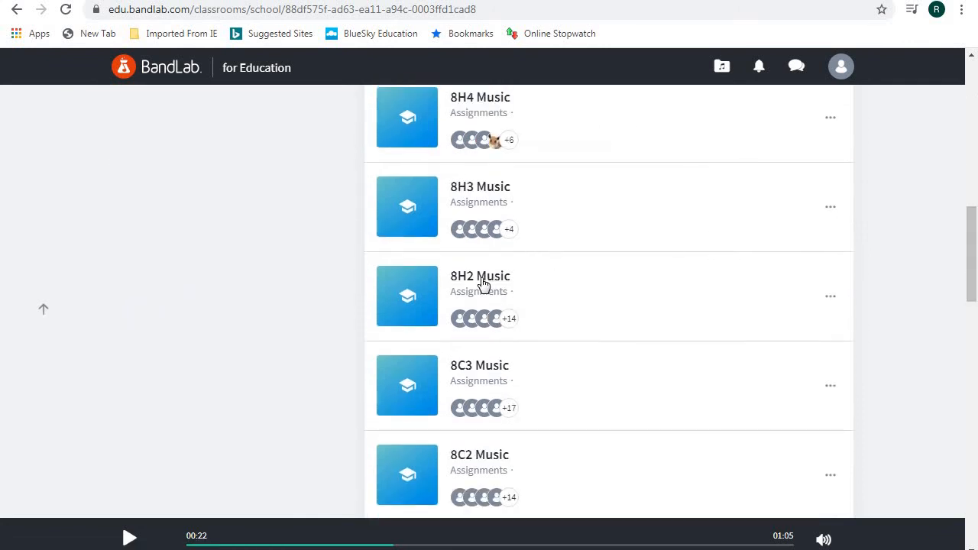
left_click(481, 278)
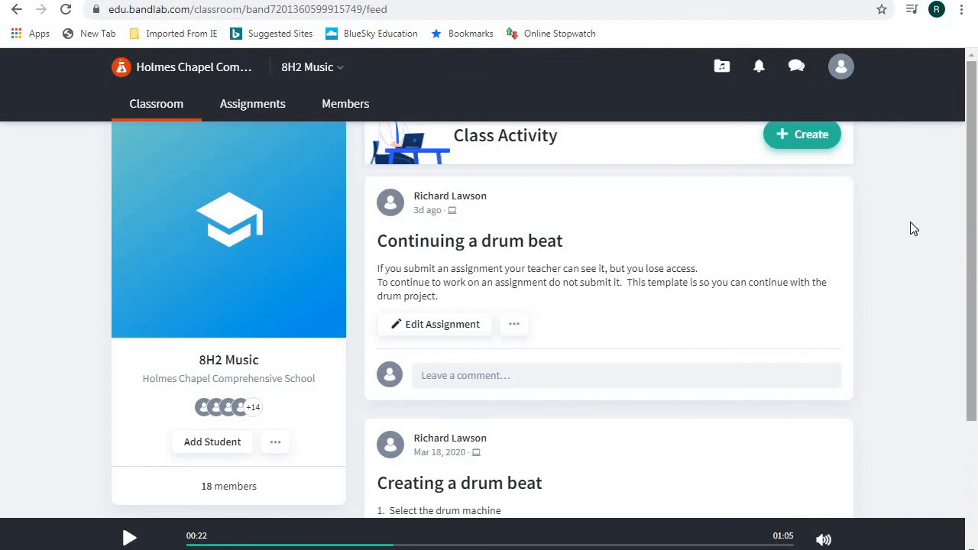
left_click(449, 483)
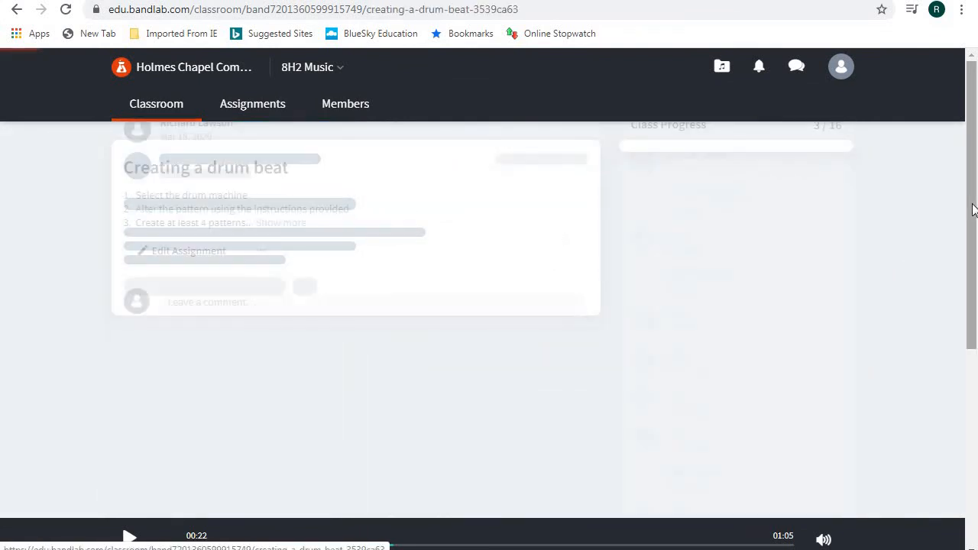
left_click_drag(969, 236, 969, 268)
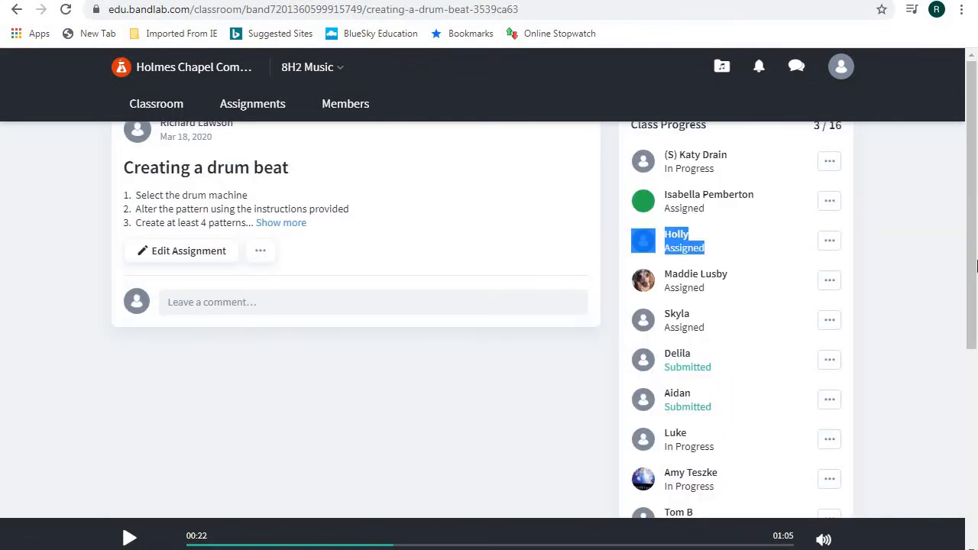
scroll(972, 265, "down", 1)
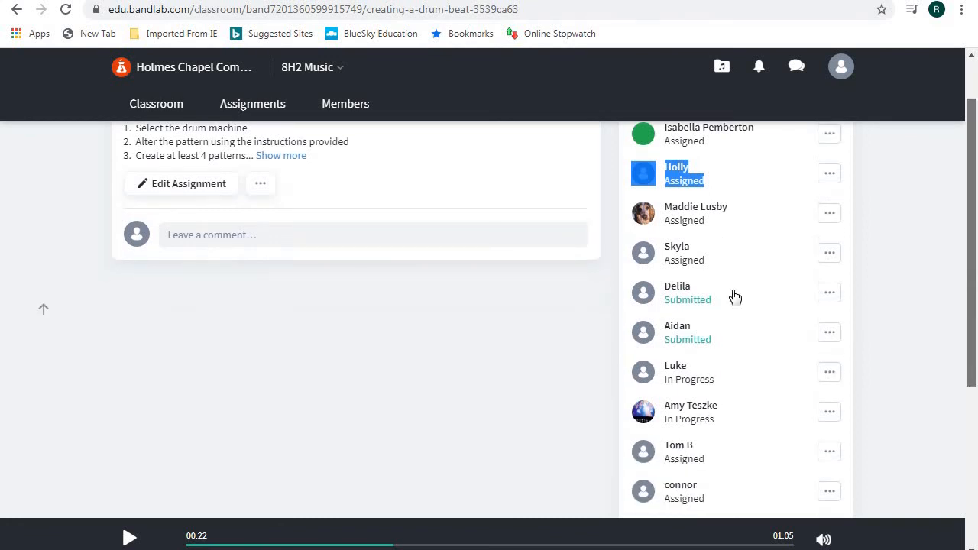
Open a submitted student's 'Creating a drum beat' track and play it to 00:06
left_click(680, 330)
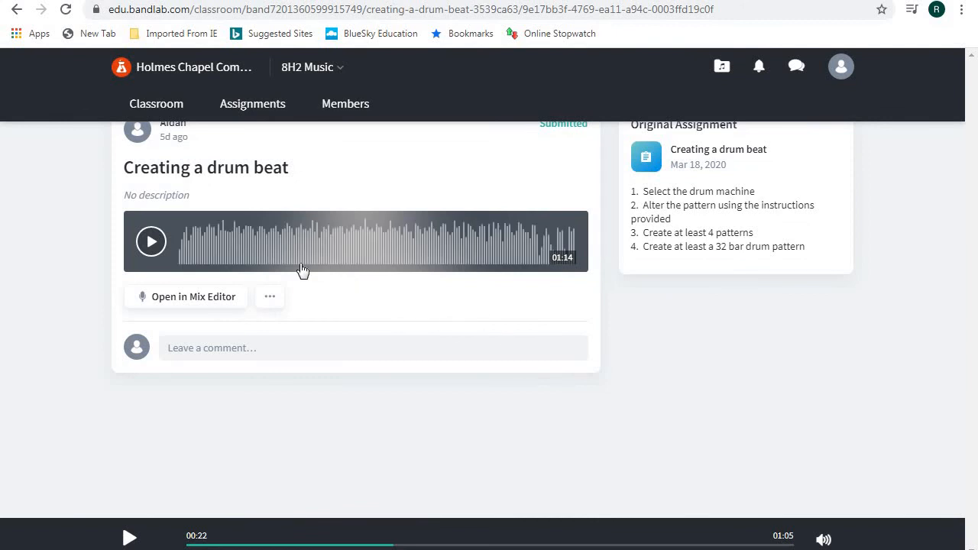
left_click(151, 243)
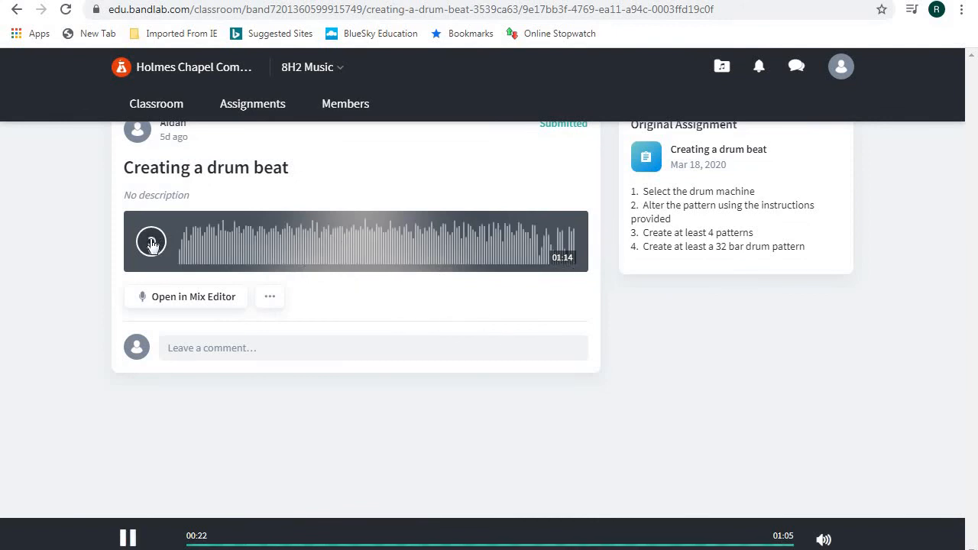
left_click(151, 243)
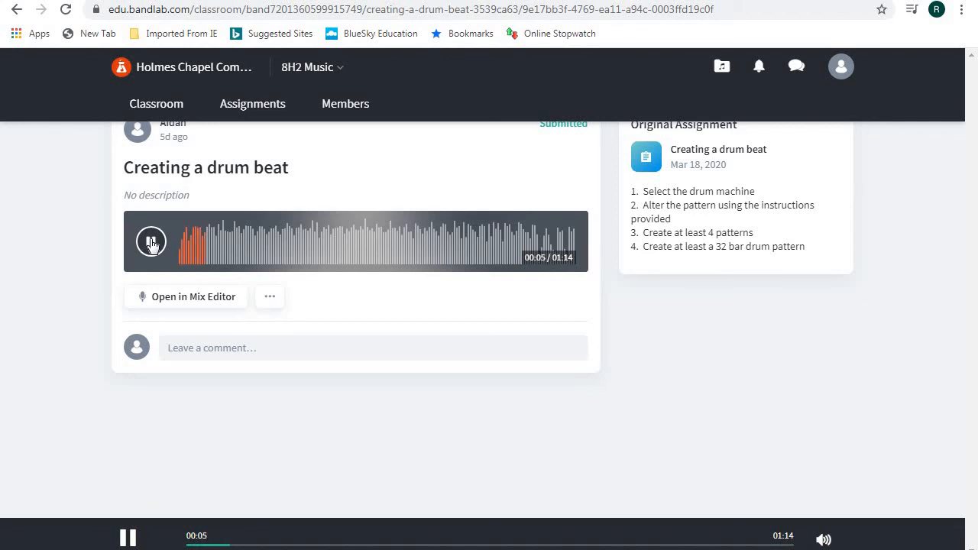
left_click(151, 243)
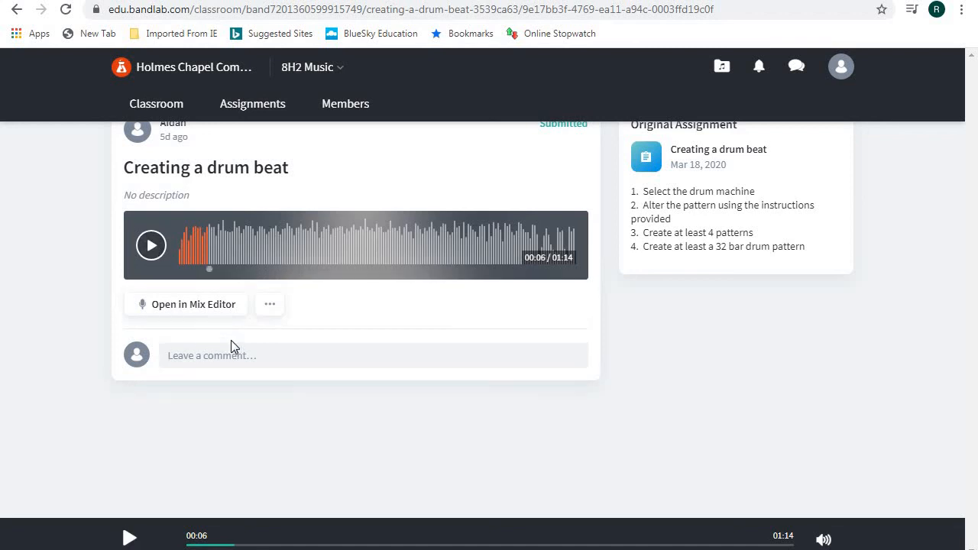
Post a 'Good job!' comment at 00:06, then dismiss the submission's options menu
type("Good job!")
key("Return")
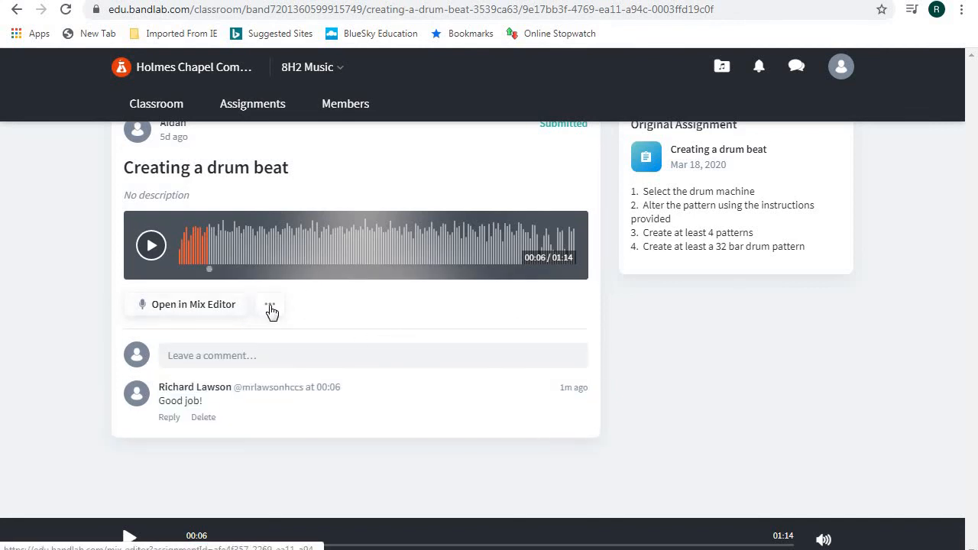
left_click(271, 305)
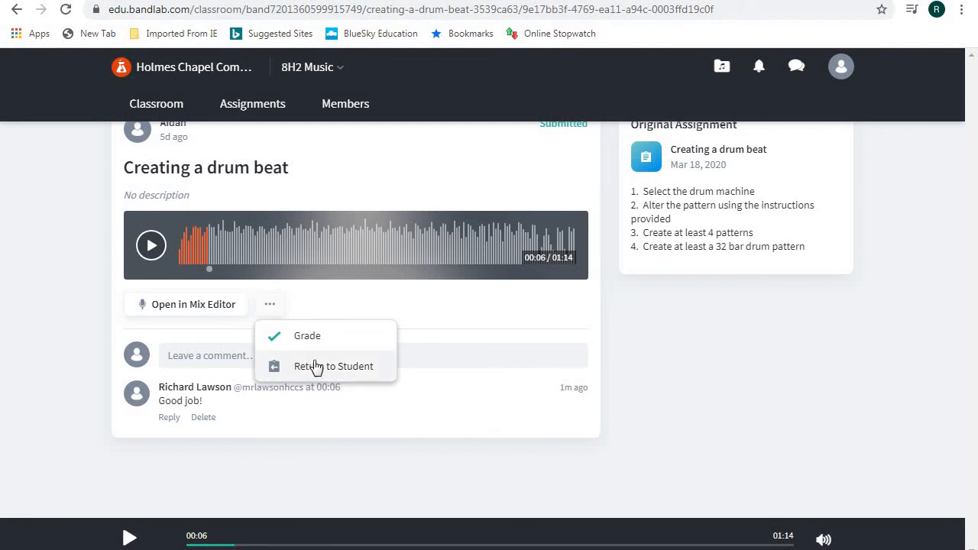
left_click(459, 320)
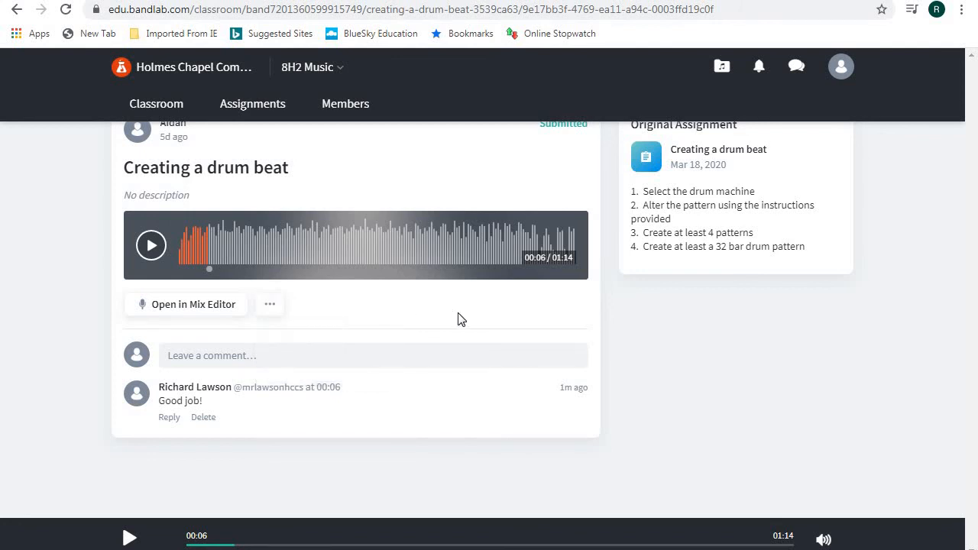